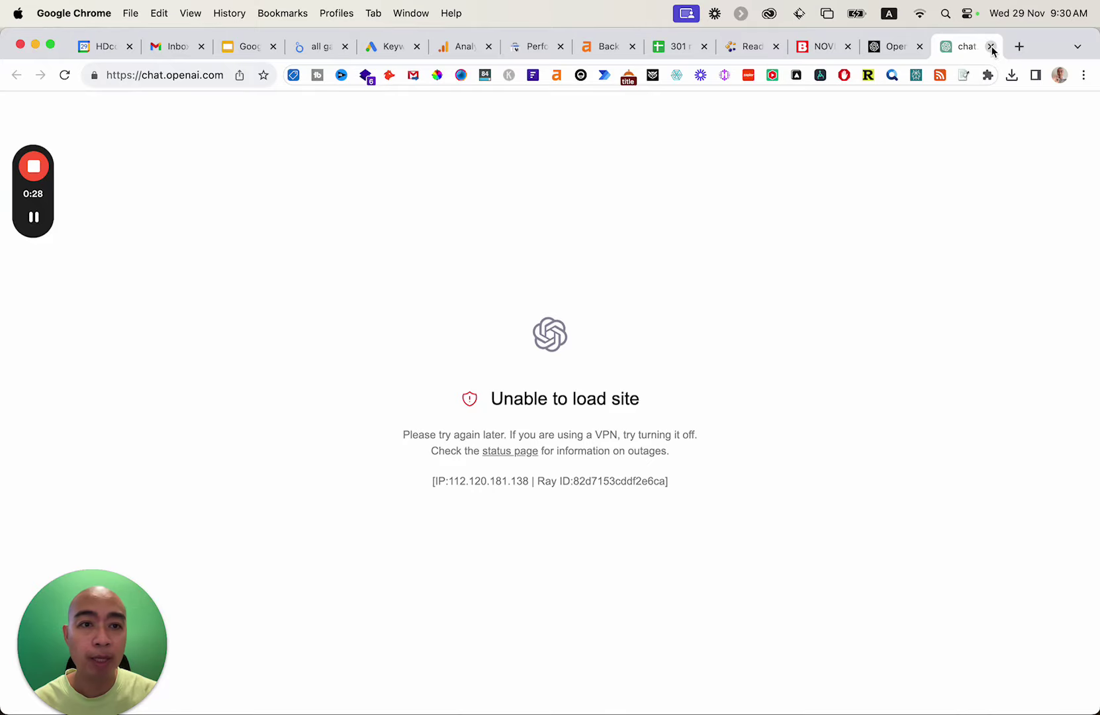
Step: Close the ChatGPT error page, switch to Surfshark and connect the VPN to United States - Seattle
{"action": "left_click", "coordinate": [990, 46]}
{"action": "left_click", "coordinate": [431, 675]}
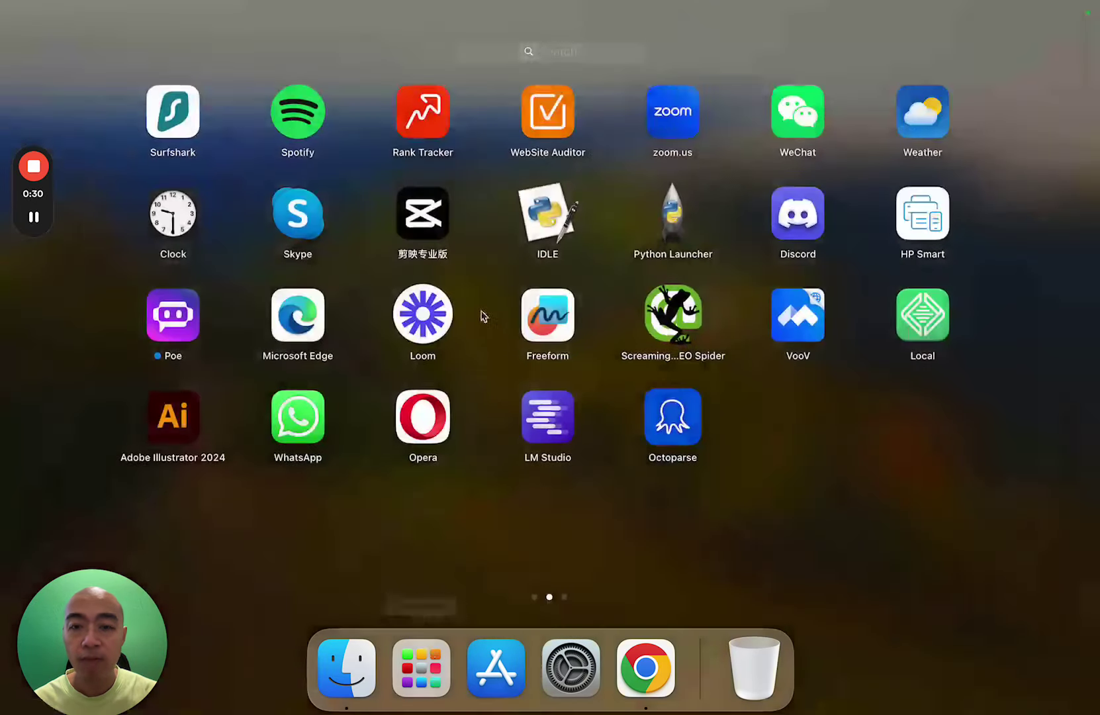
{"action": "left_click", "coordinate": [261, 238]}
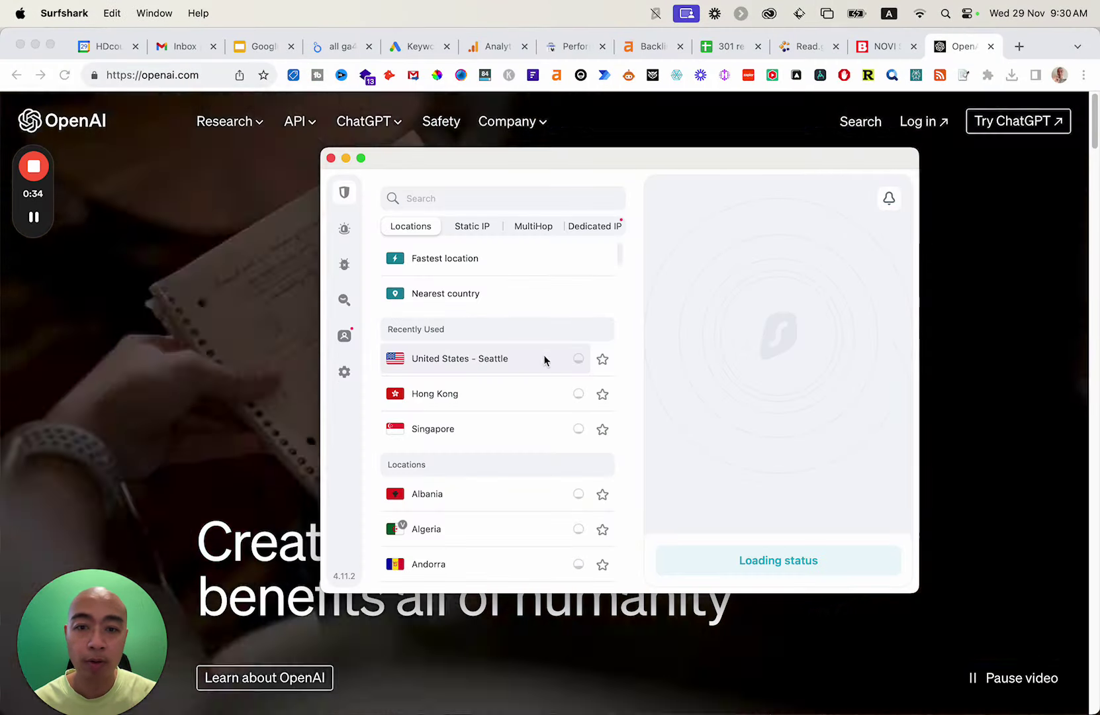
{"action": "left_click", "coordinate": [502, 359]}
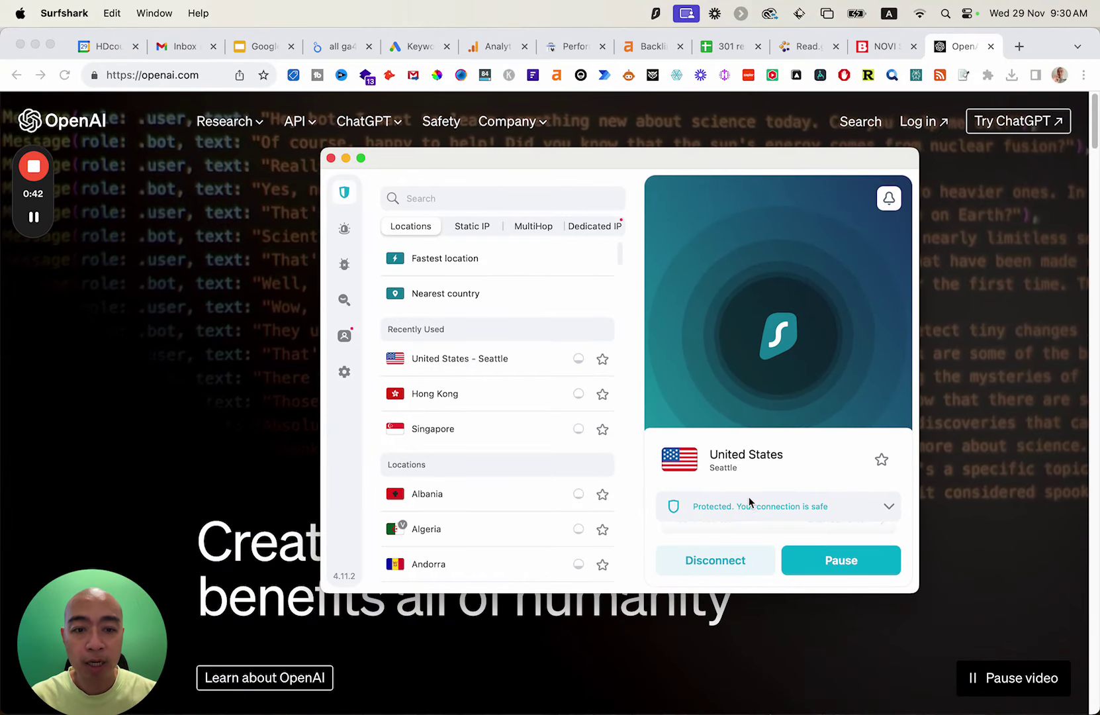
Step: Switch to Chrome, try to open ChatGPT from the OpenAI homepage, and close its page
{"action": "left_click", "coordinate": [975, 202]}
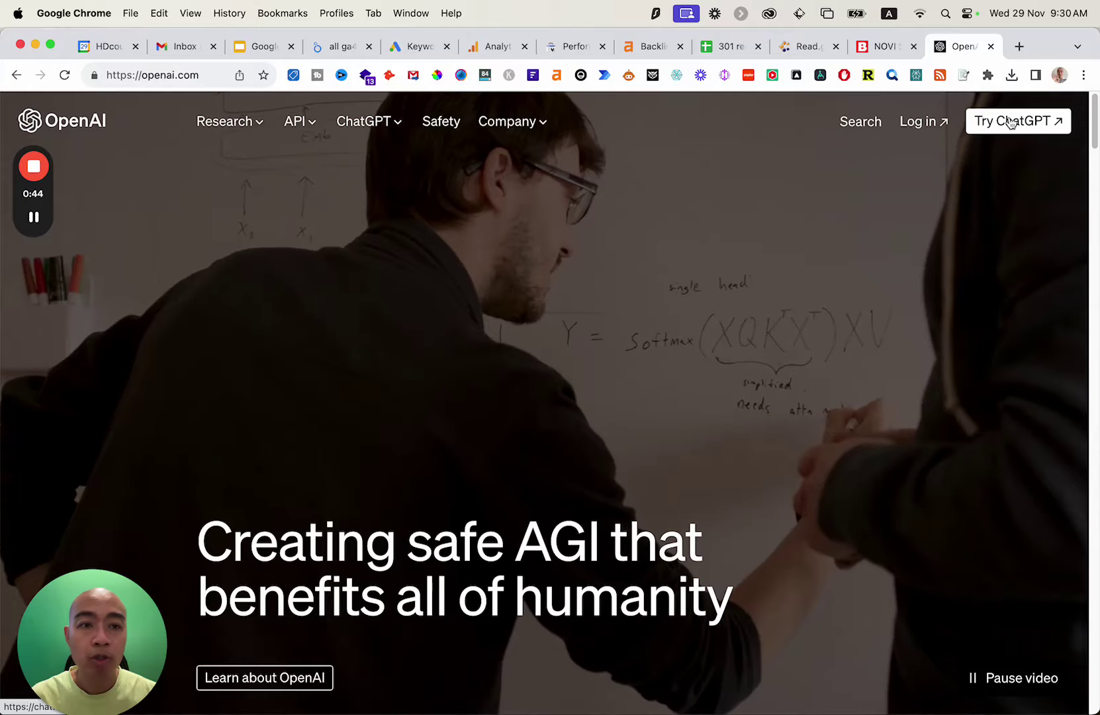
{"action": "left_click", "coordinate": [1011, 122]}
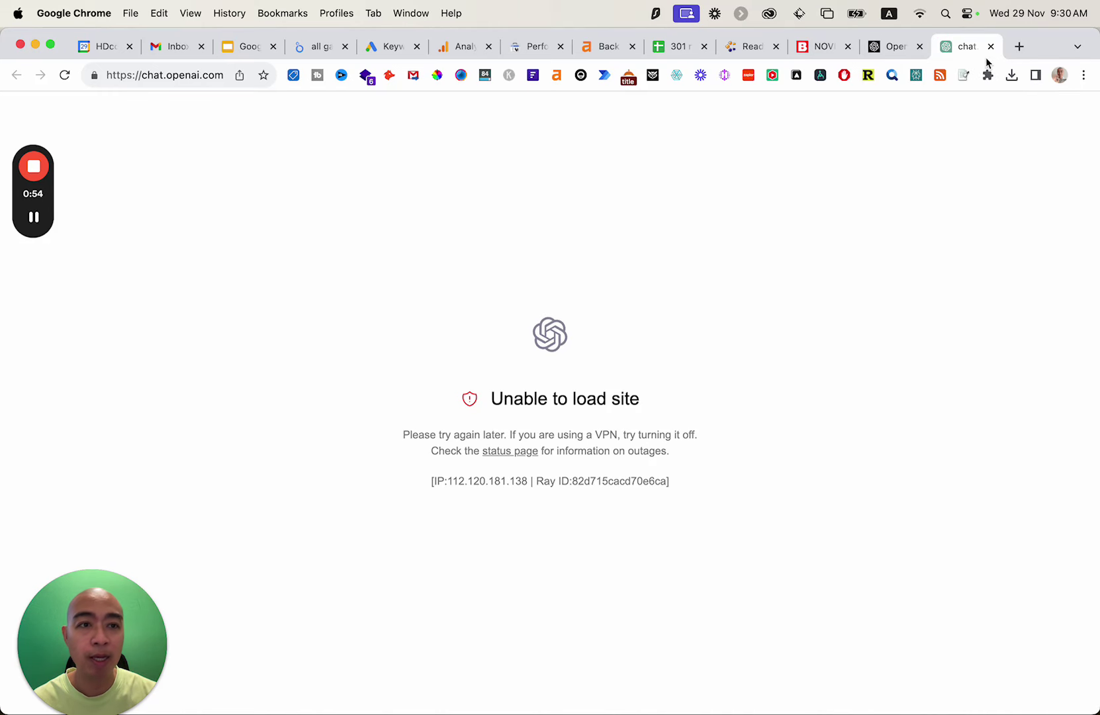
{"action": "key", "text": "super+w"}
Step: Open openai.com in a new incognito window and launch ChatGPT from its homepage
{"action": "left_click", "coordinate": [1083, 76]}
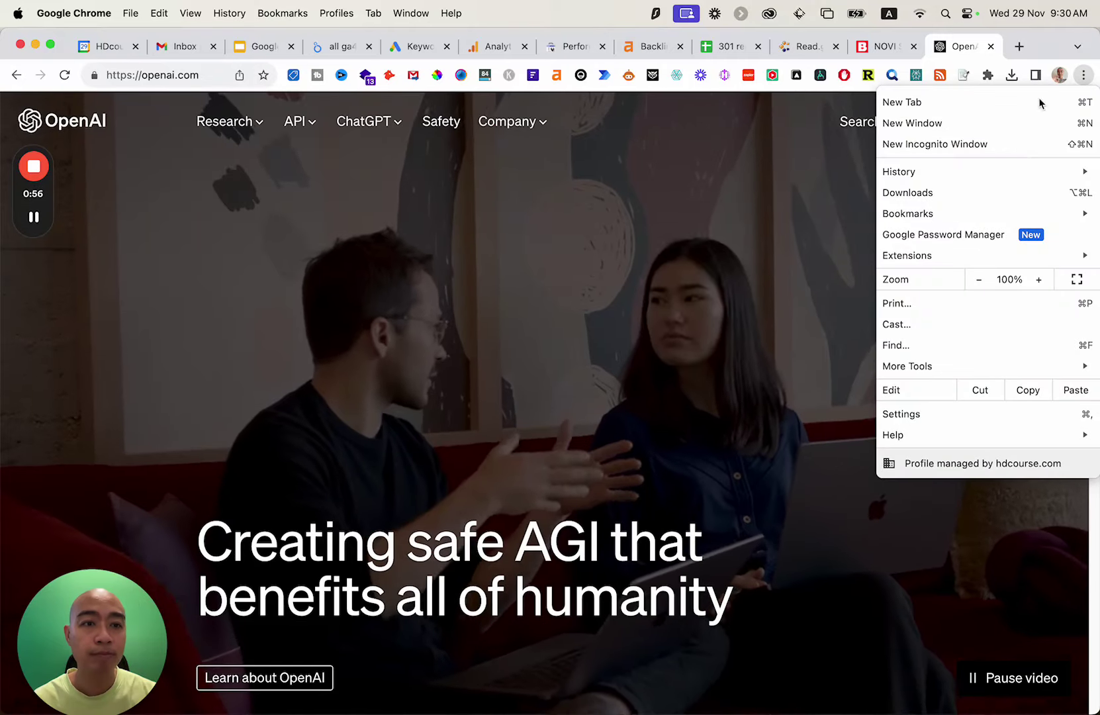
{"action": "left_click", "coordinate": [959, 144]}
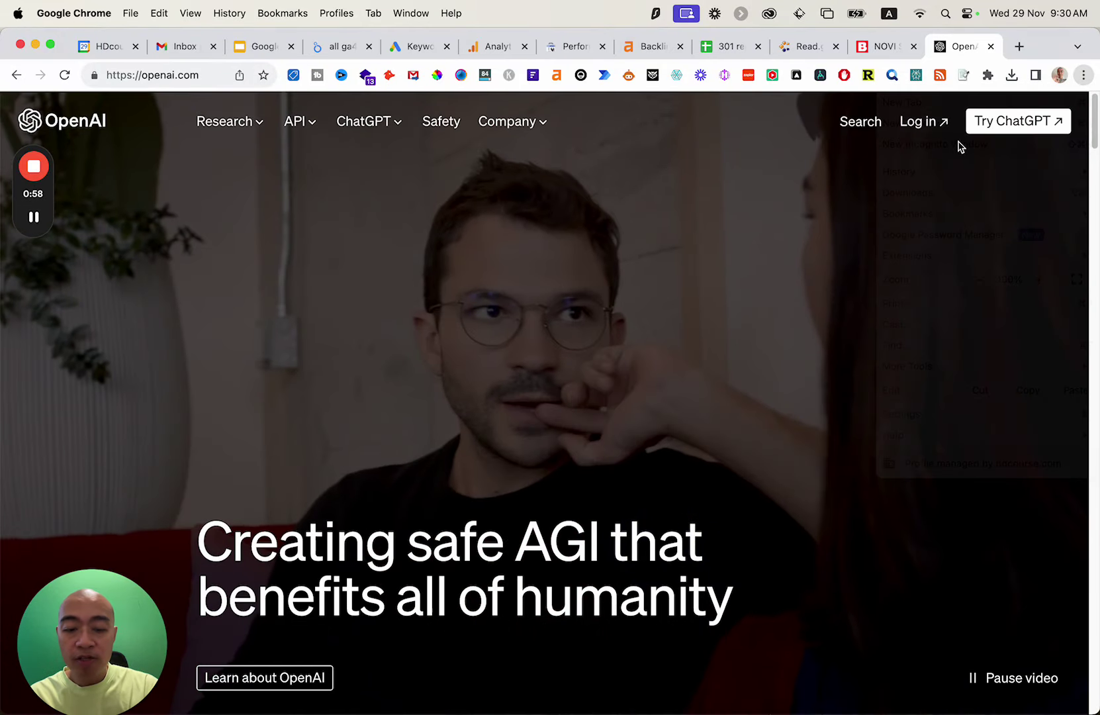
{"action": "type", "text": "open"}
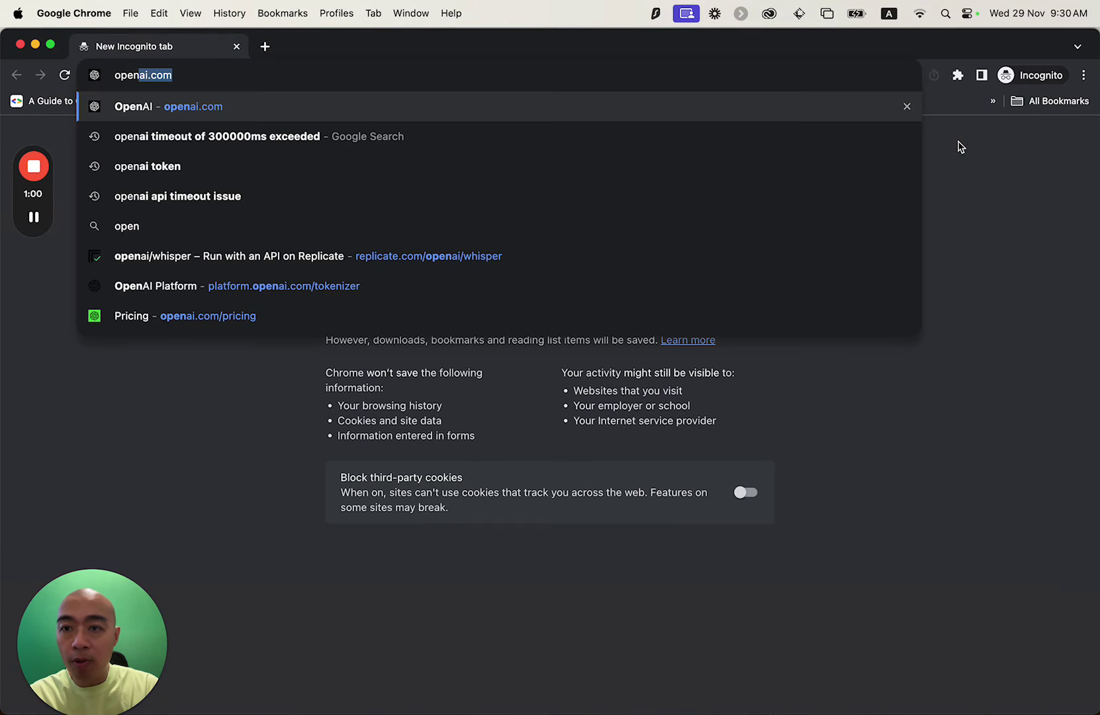
{"action": "key", "text": "Return"}
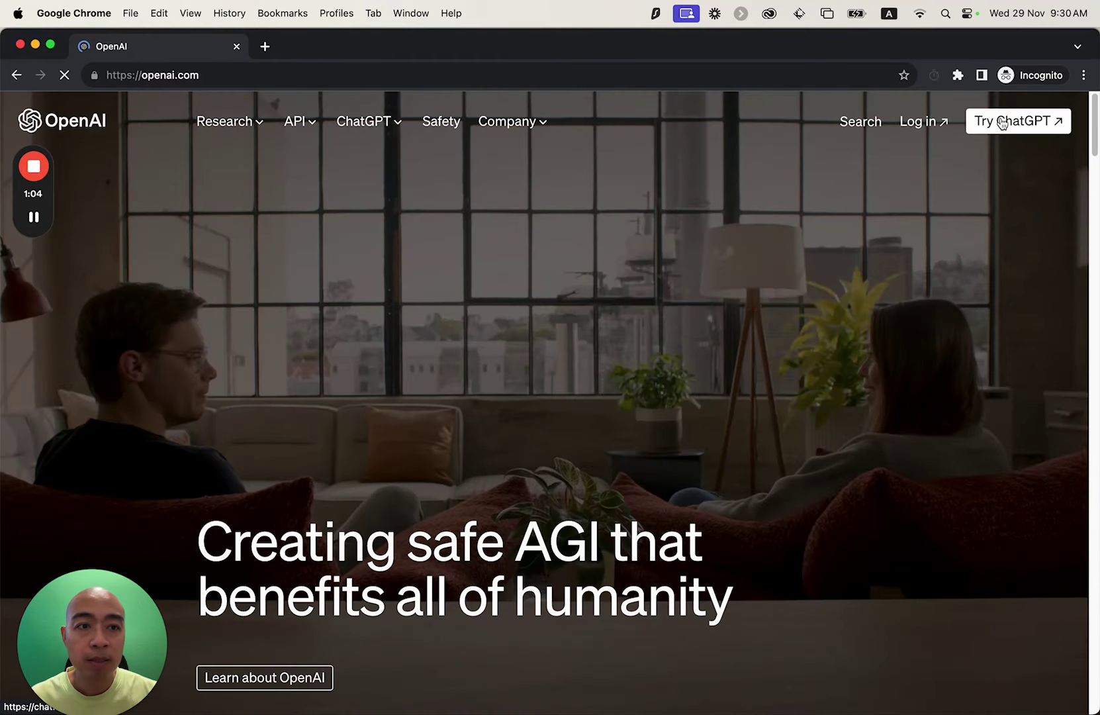
{"action": "left_click", "coordinate": [1002, 121]}
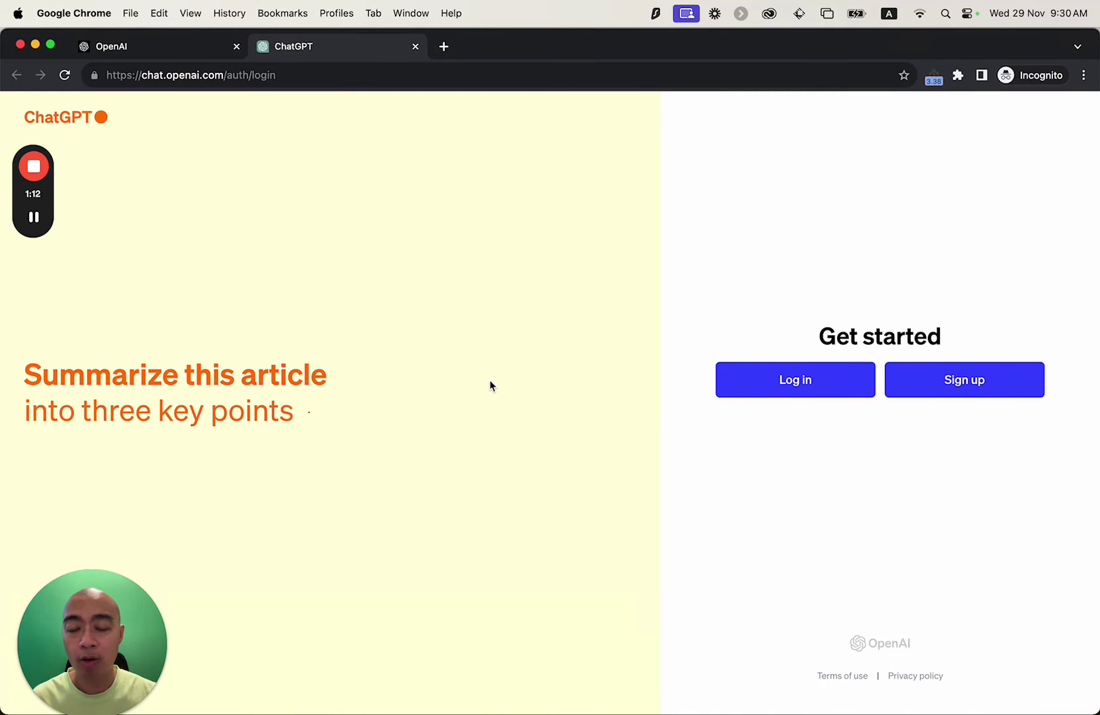
Step: Start the ChatGPT login and submit the account's email address and password
{"action": "left_click", "coordinate": [791, 383]}
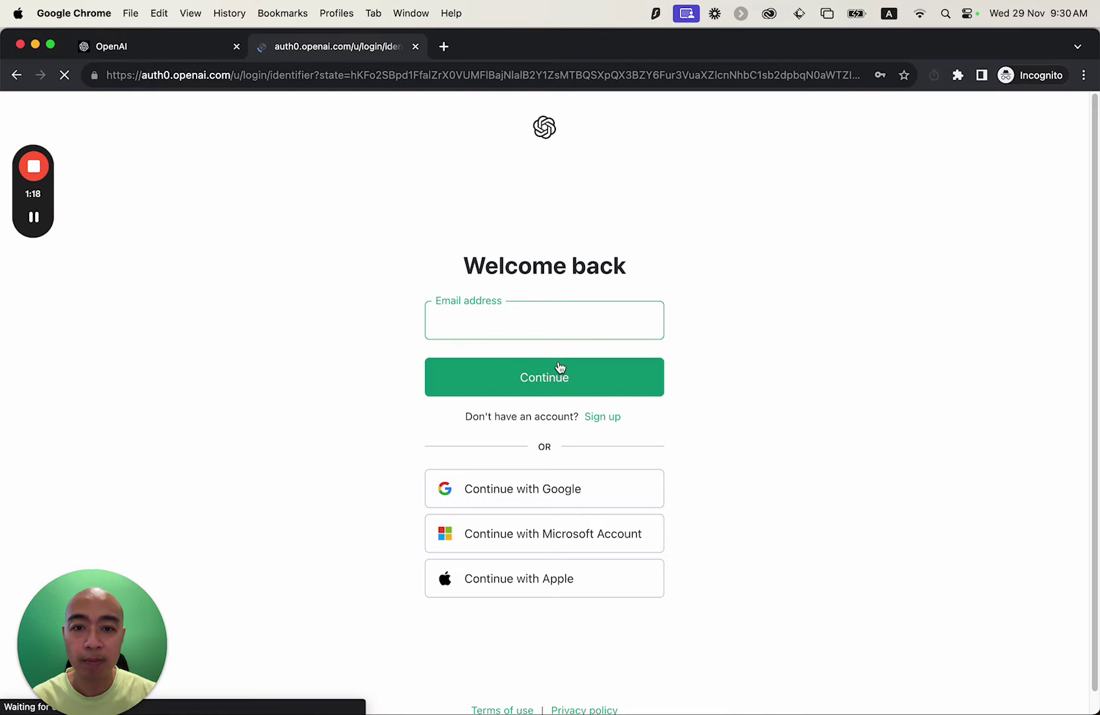
{"action": "type", "text": "so"}
{"action": "key", "text": "Down"}
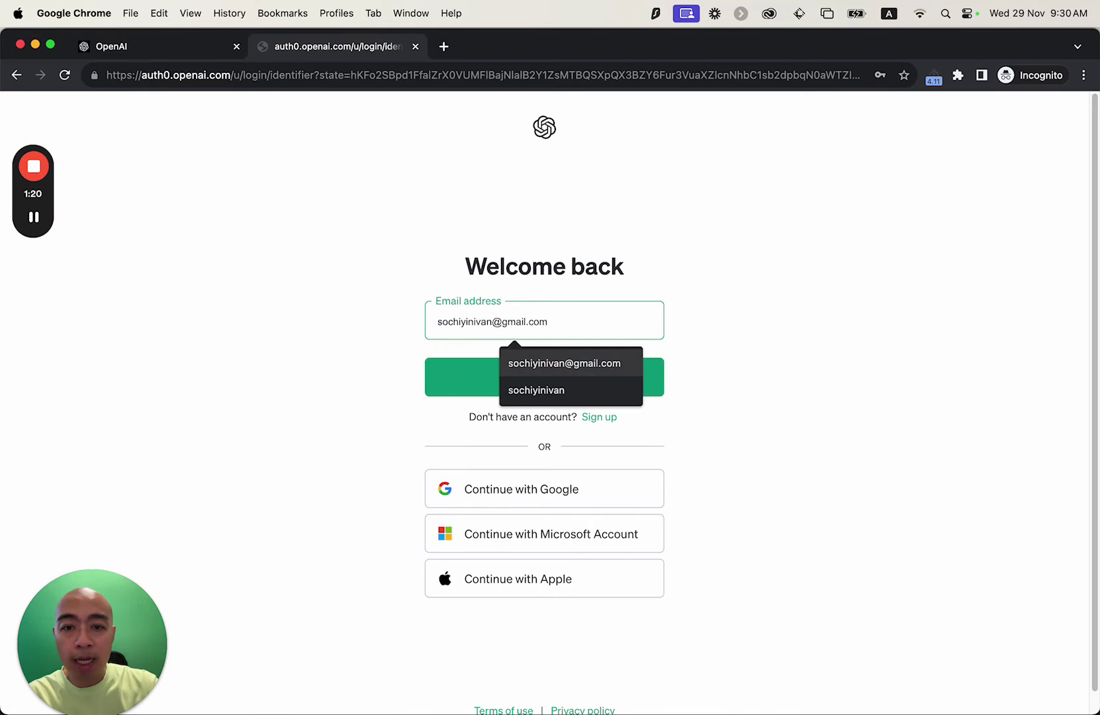
{"action": "key", "text": "Return"}
{"action": "key", "text": "Return"}
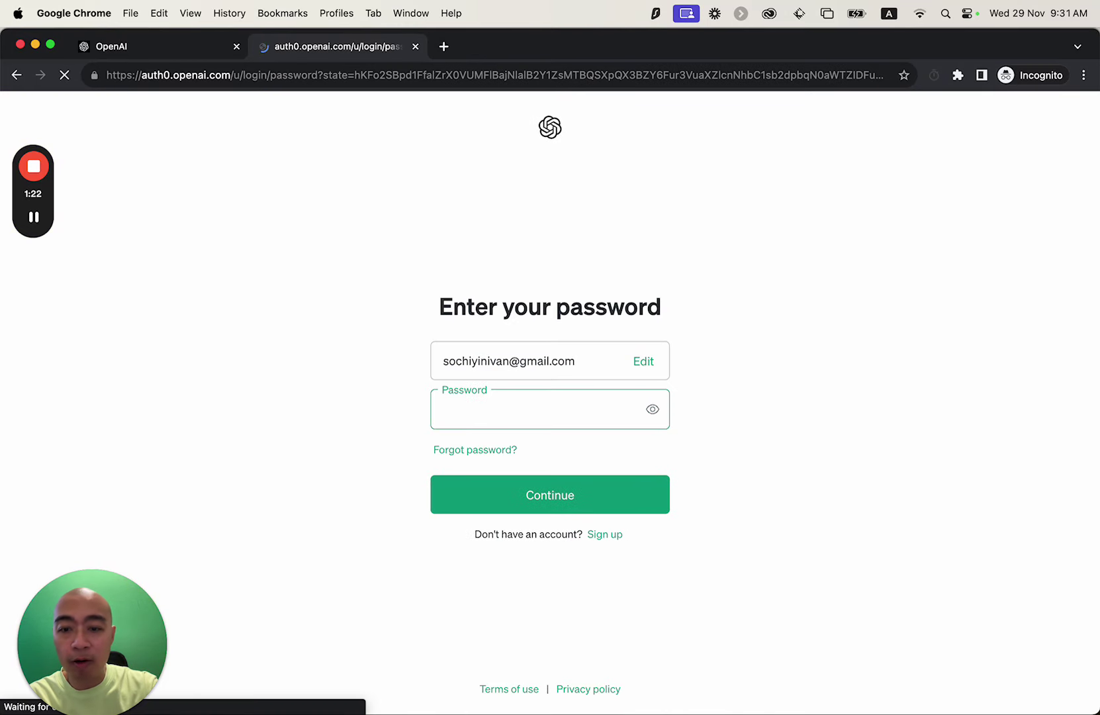
{"action": "type", "text": "••••••••"}
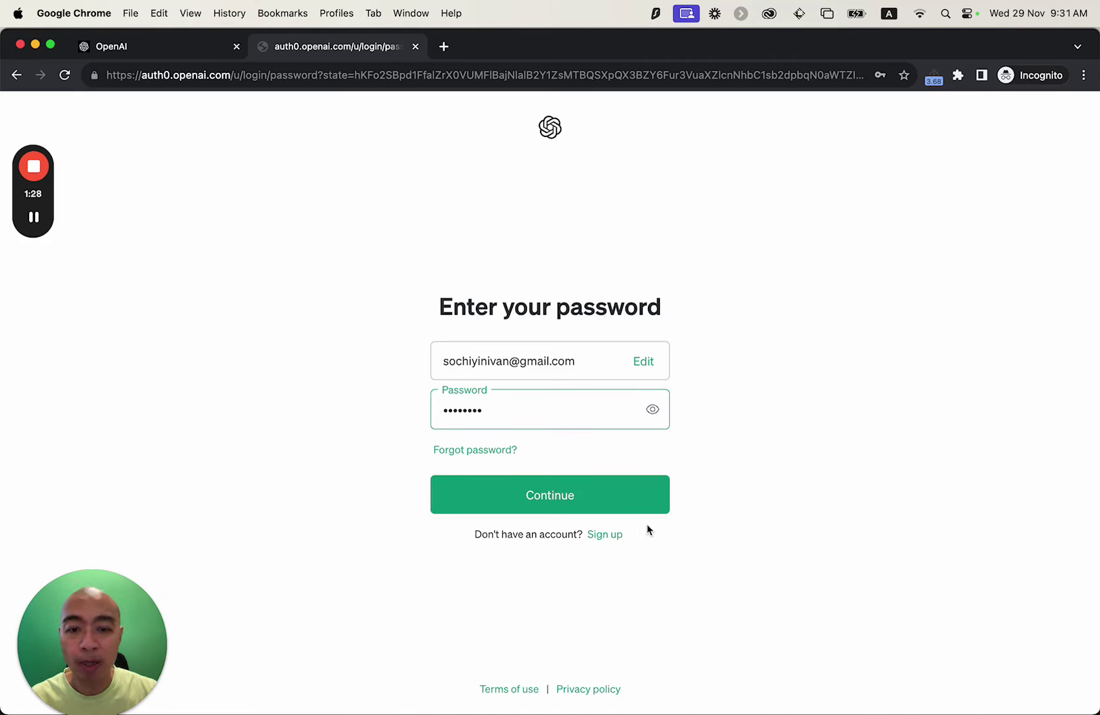
{"action": "left_click", "coordinate": [539, 508]}
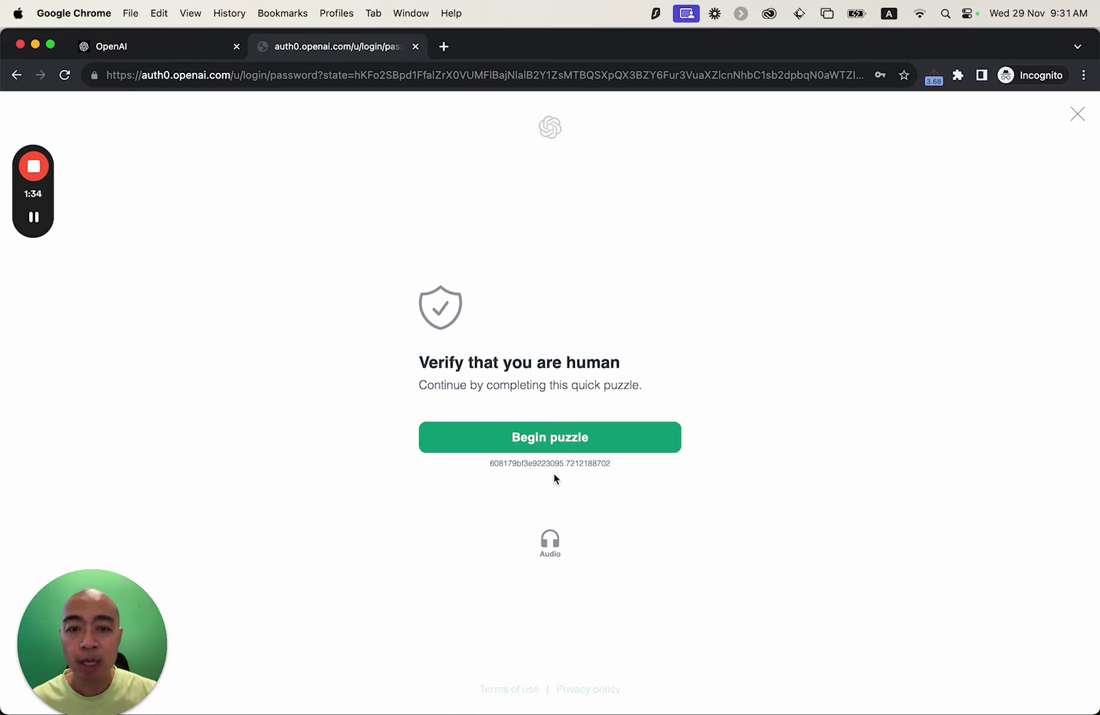
Step: Complete both rounds of the human verification puzzle by rotating the animal to face the hand's direction
{"action": "left_click", "coordinate": [557, 447]}
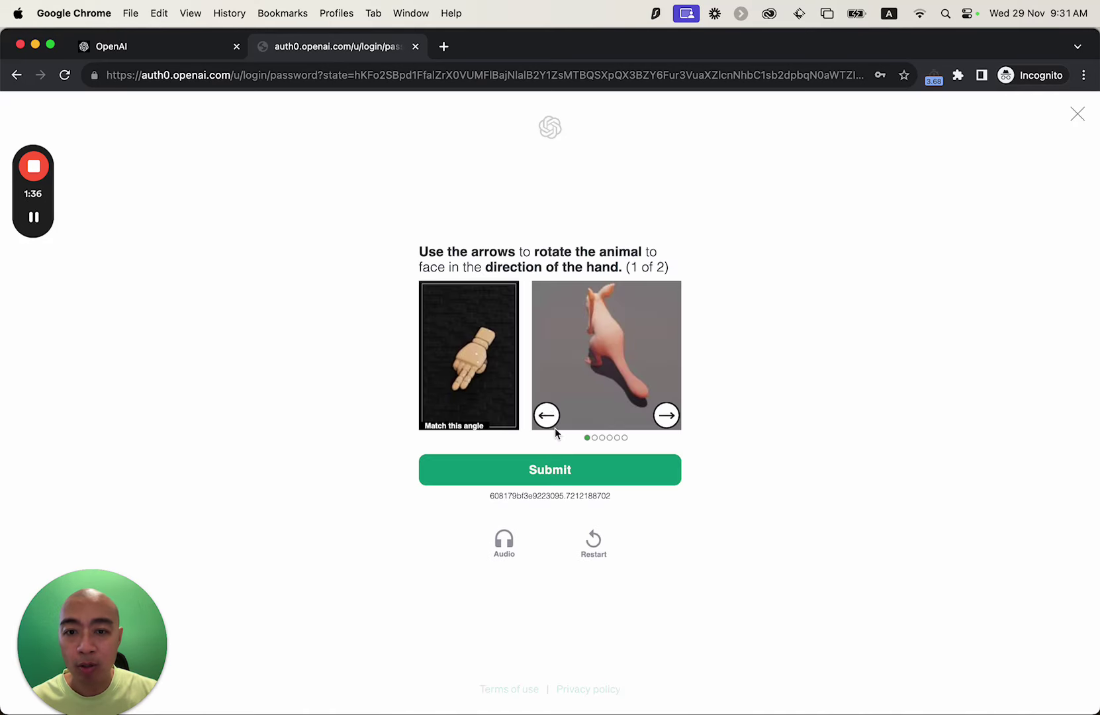
{"action": "left_click", "coordinate": [546, 415]}
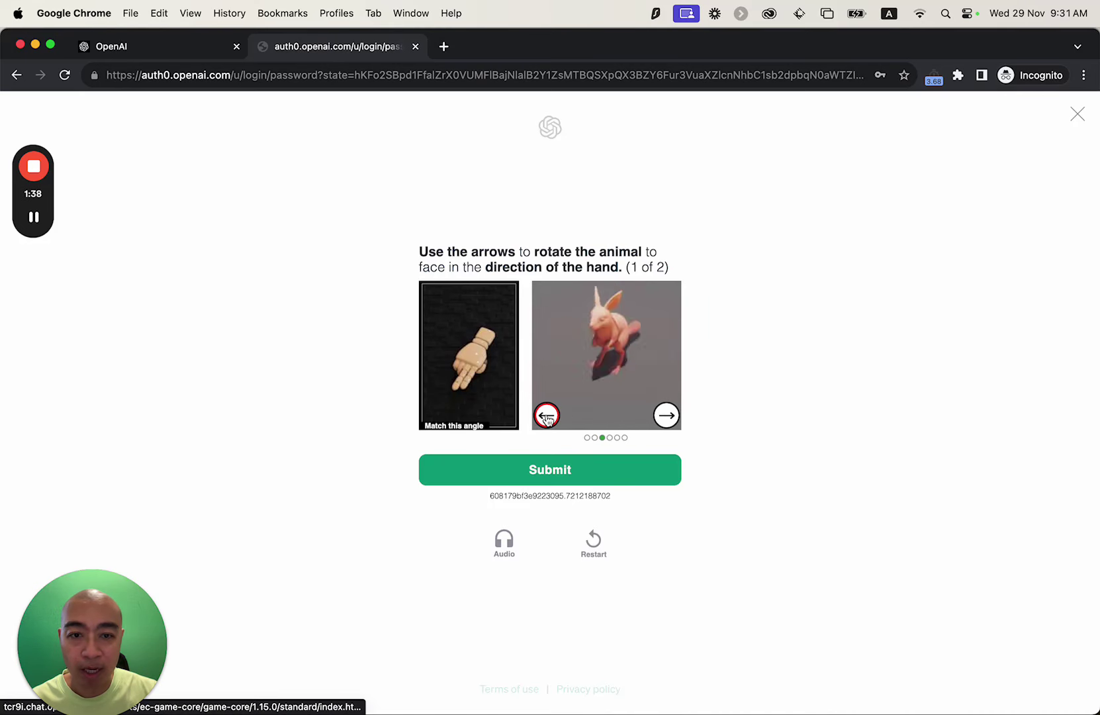
{"action": "left_click", "coordinate": [666, 416]}
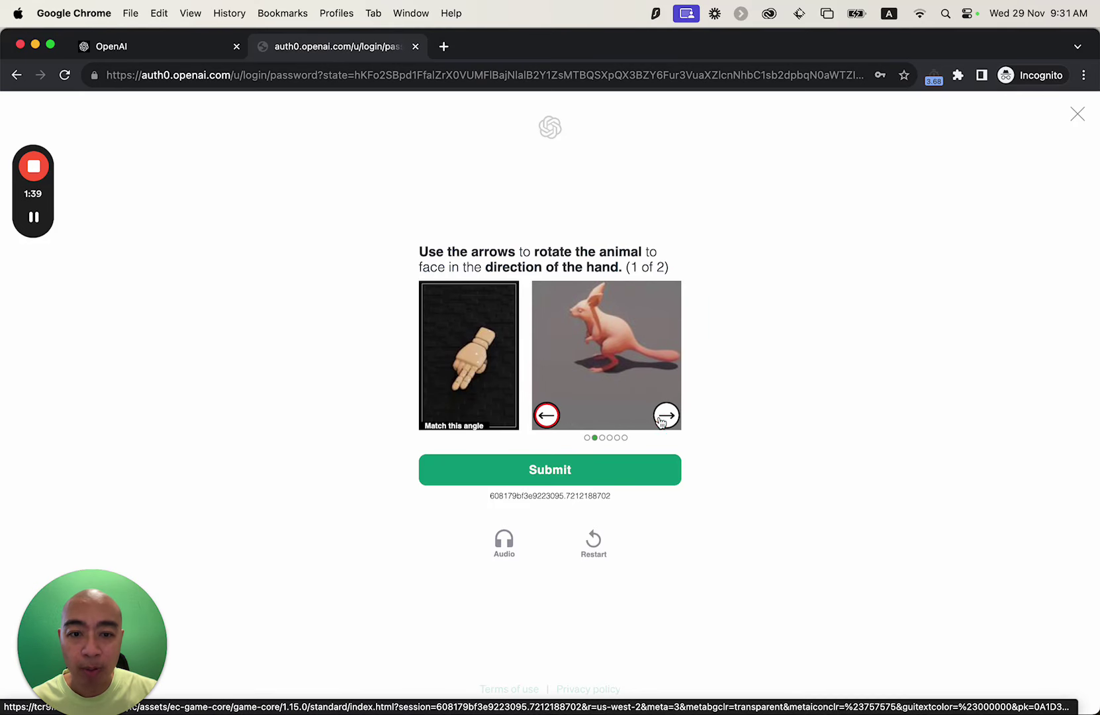
{"action": "left_click", "coordinate": [576, 471]}
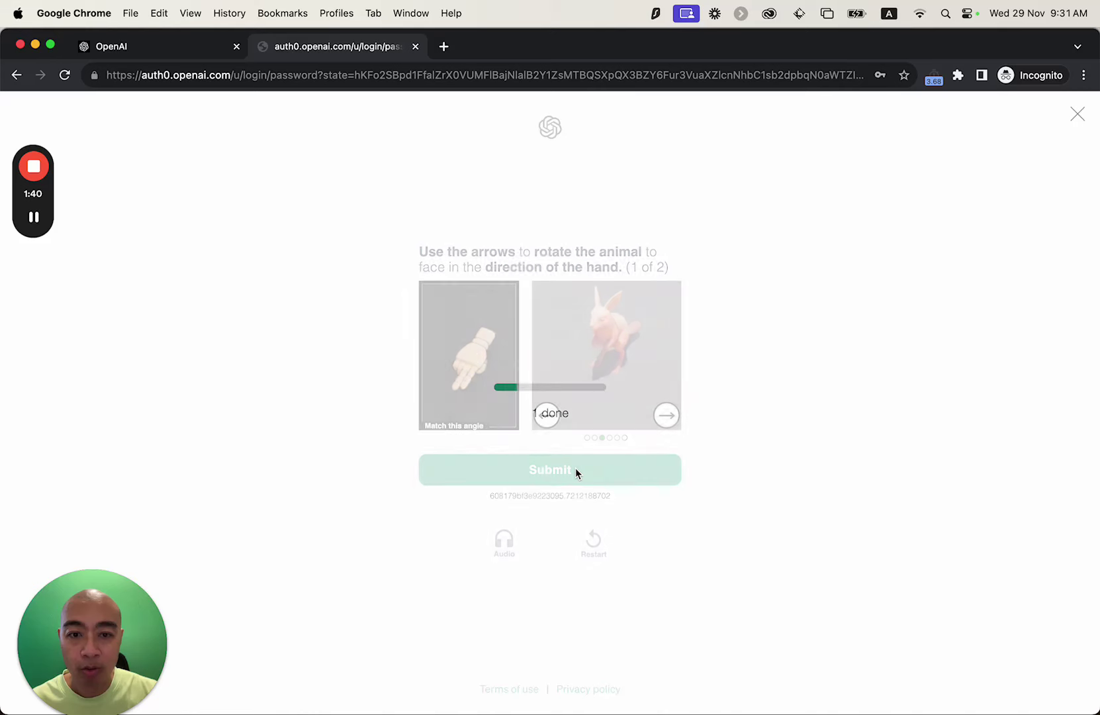
{"action": "left_click", "coordinate": [664, 416]}
{"action": "left_click", "coordinate": [664, 416]}
{"action": "left_click", "coordinate": [664, 416]}
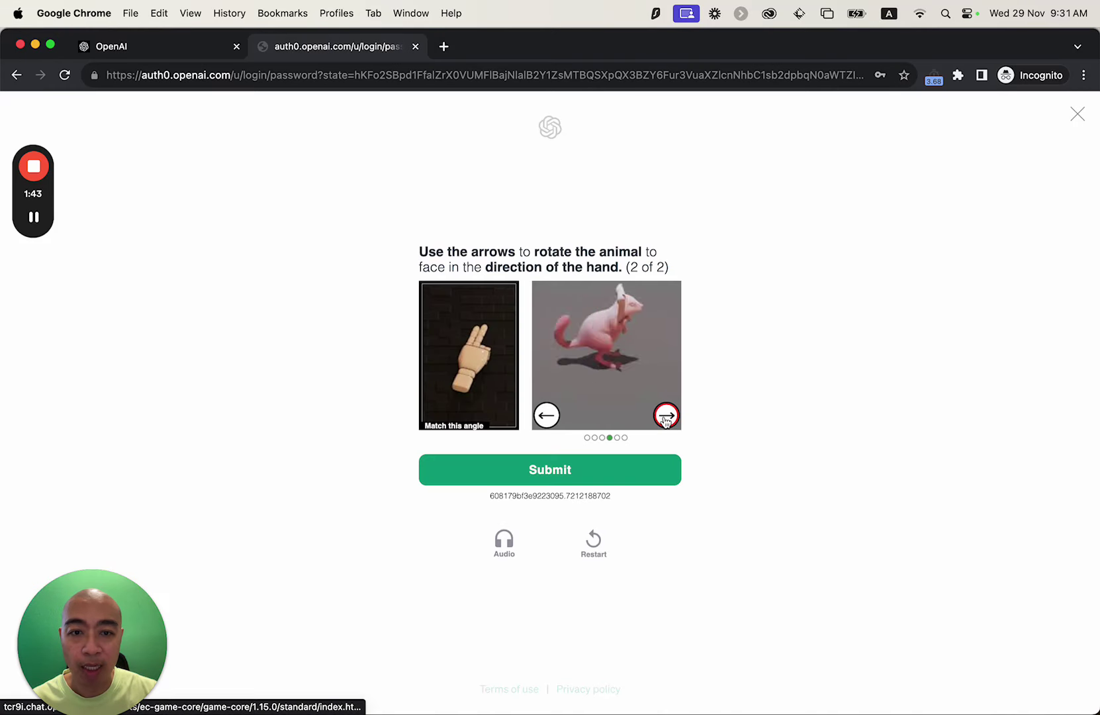
{"action": "left_click", "coordinate": [665, 416]}
{"action": "left_click", "coordinate": [595, 474]}
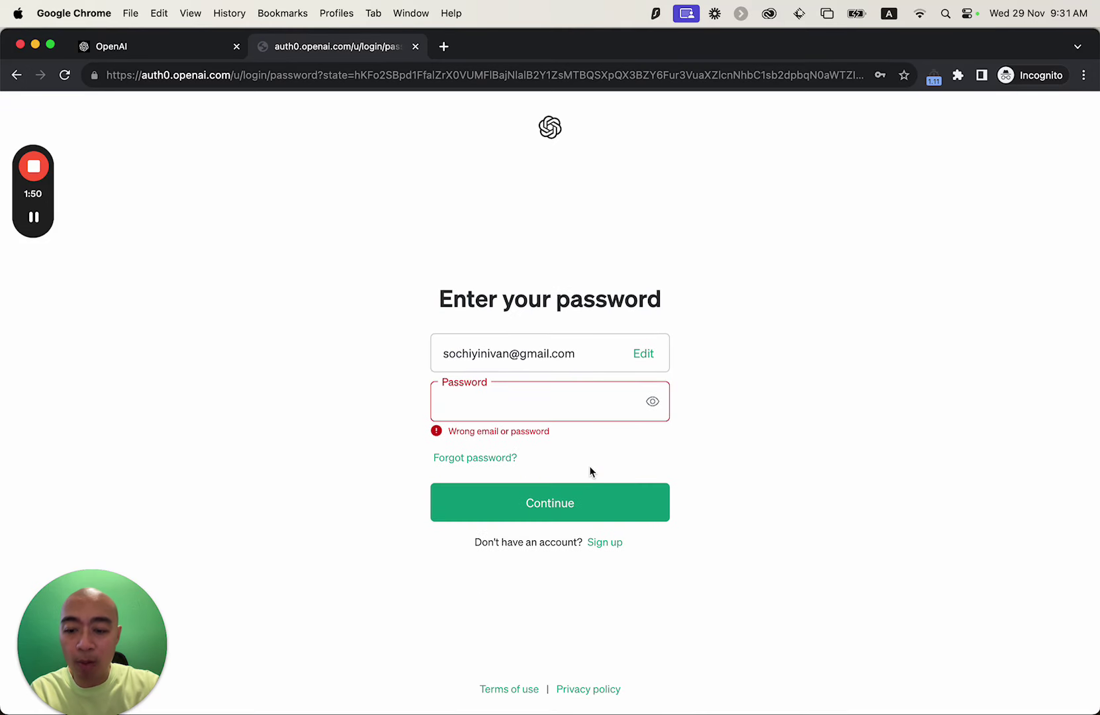
Step: Re-enter the account password and submit the ChatGPT login
{"action": "type", "text": "•••••"}
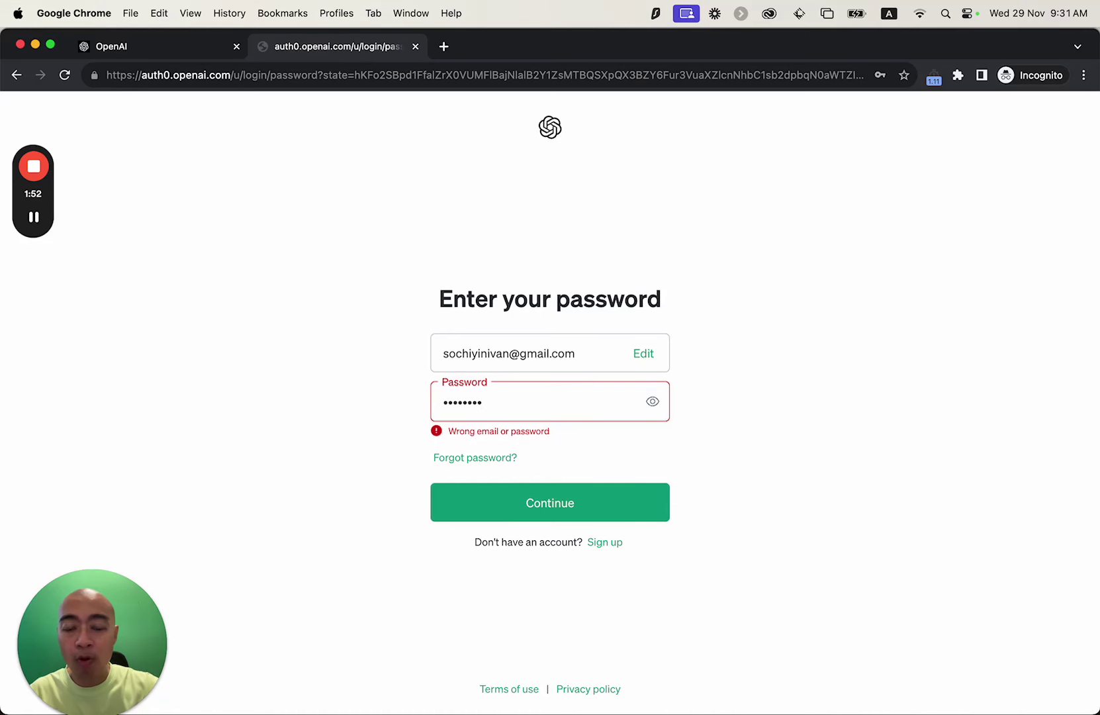
{"action": "key", "text": "Return"}
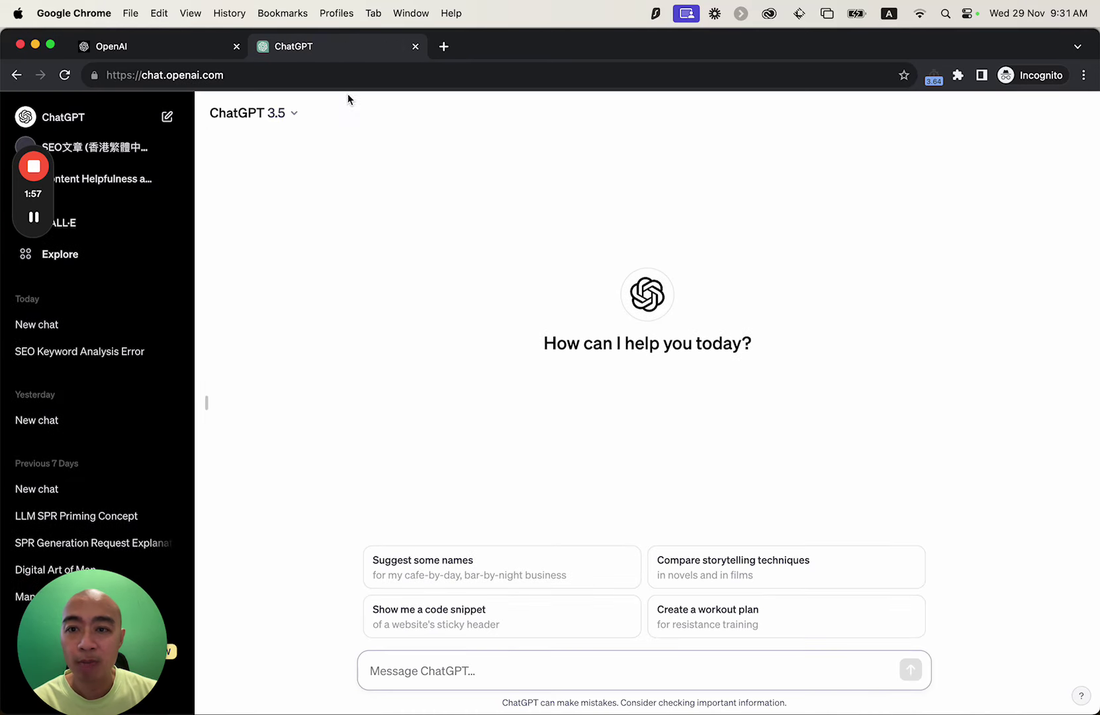
Step: Switch the ChatGPT model to GPT-4 and back to GPT-3.5
{"action": "left_click", "coordinate": [289, 111]}
{"action": "left_click", "coordinate": [320, 178]}
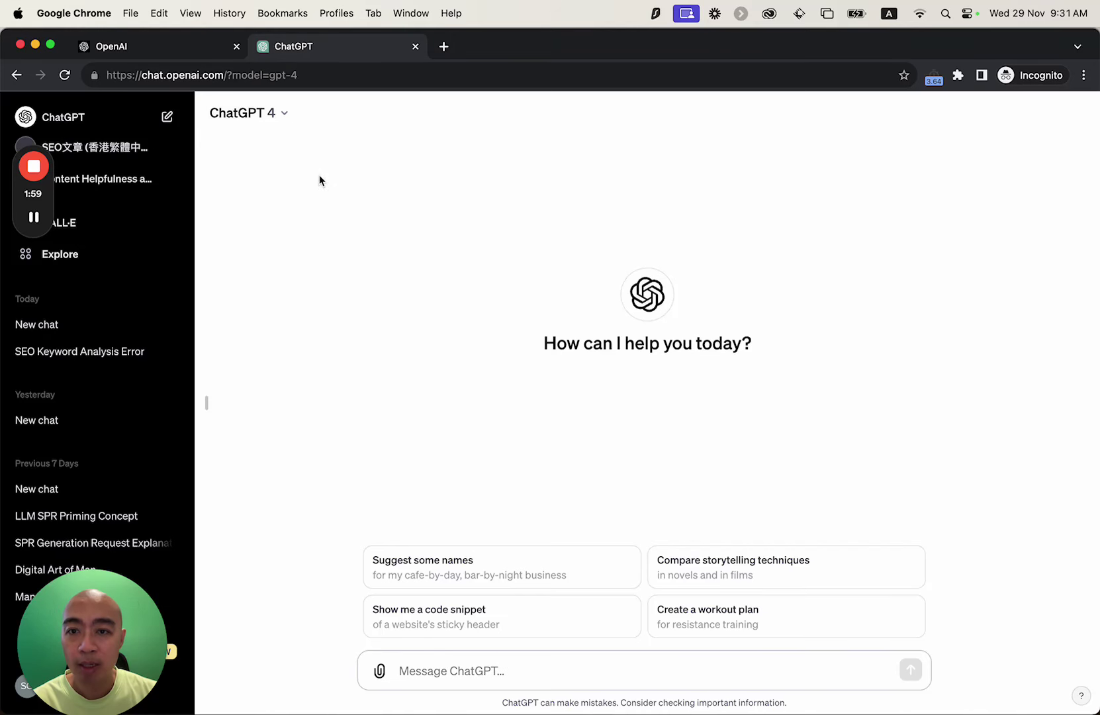
{"action": "left_click", "coordinate": [277, 113]}
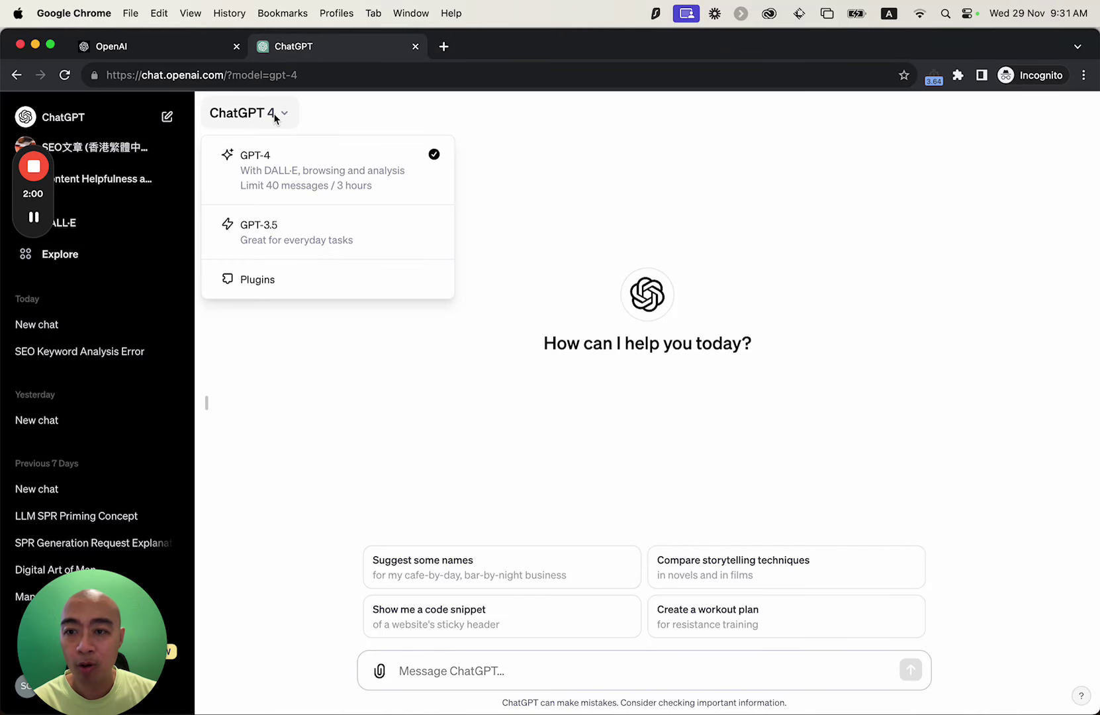
{"action": "left_click", "coordinate": [319, 241]}
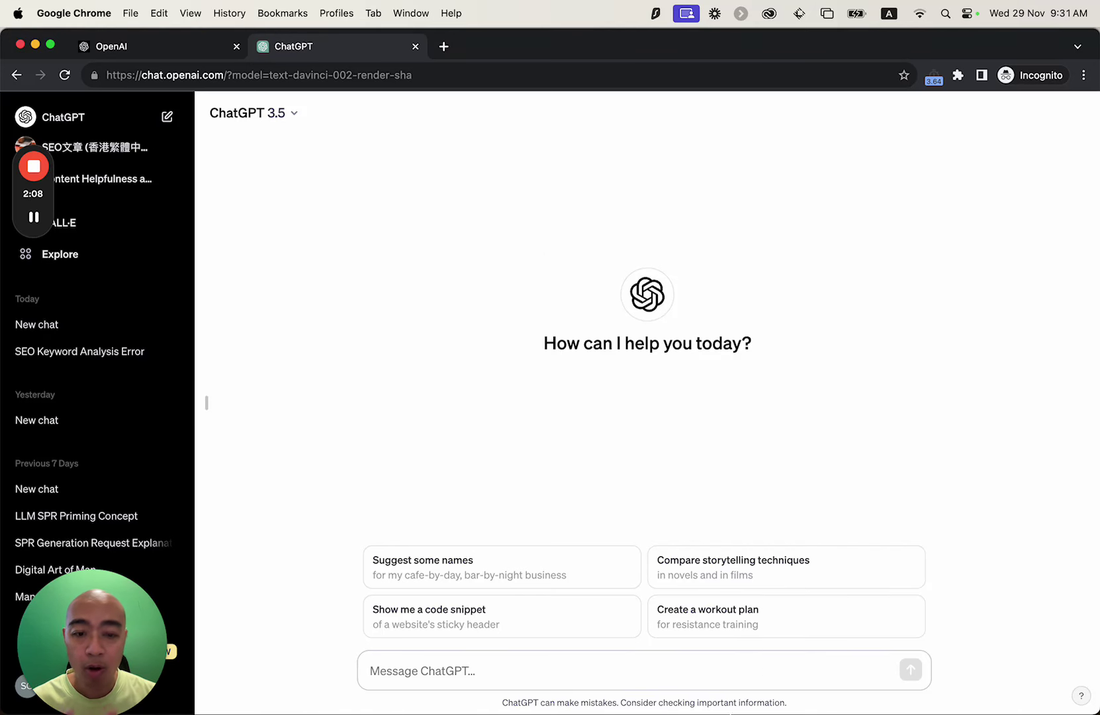
Step: Switch to Surfshark, disconnect the VPN, and return to the regular Chrome window
{"action": "mouse_move", "coordinate": [726, 685]}
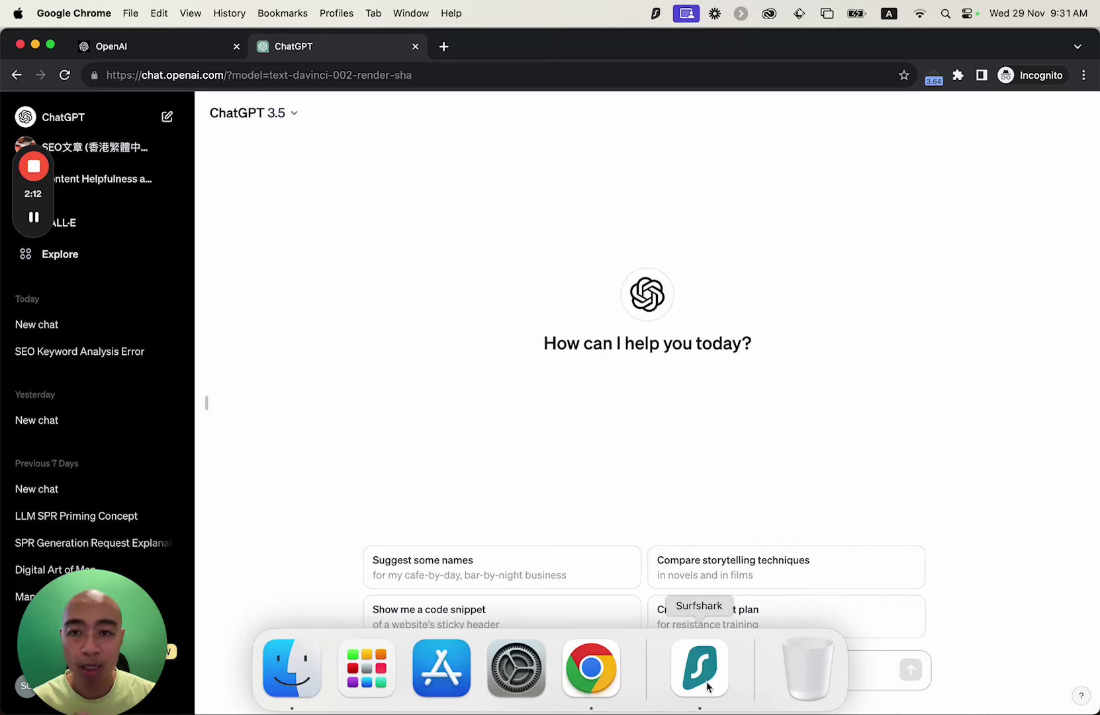
{"action": "left_click", "coordinate": [183, 56]}
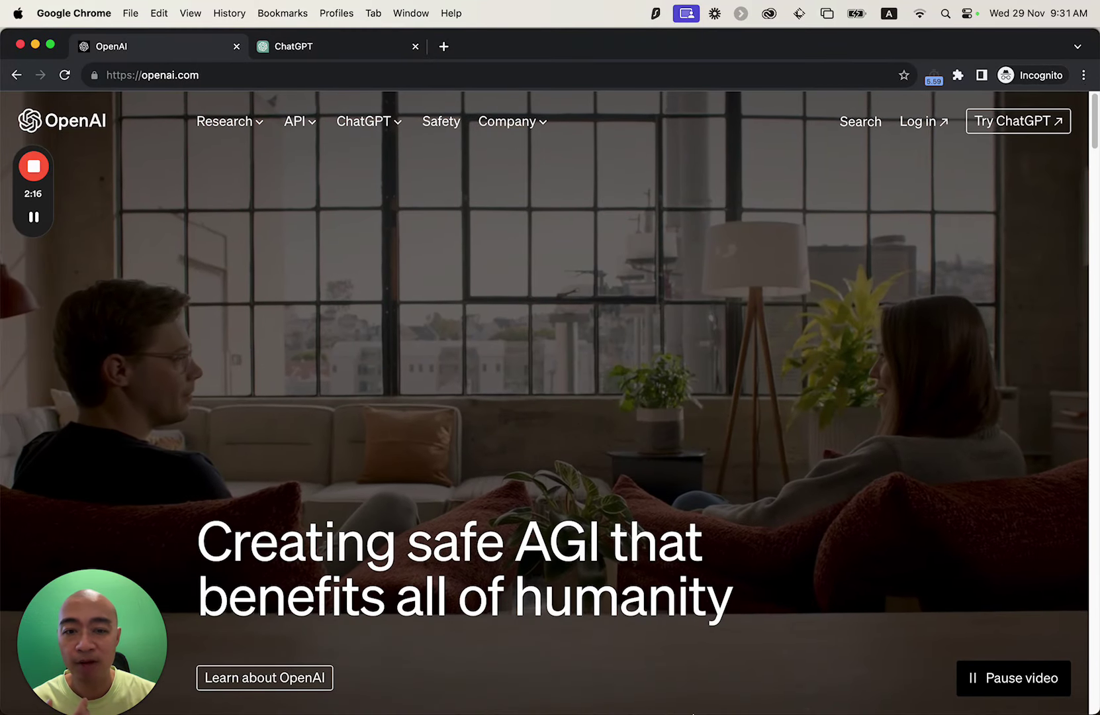
{"action": "left_click", "coordinate": [701, 663]}
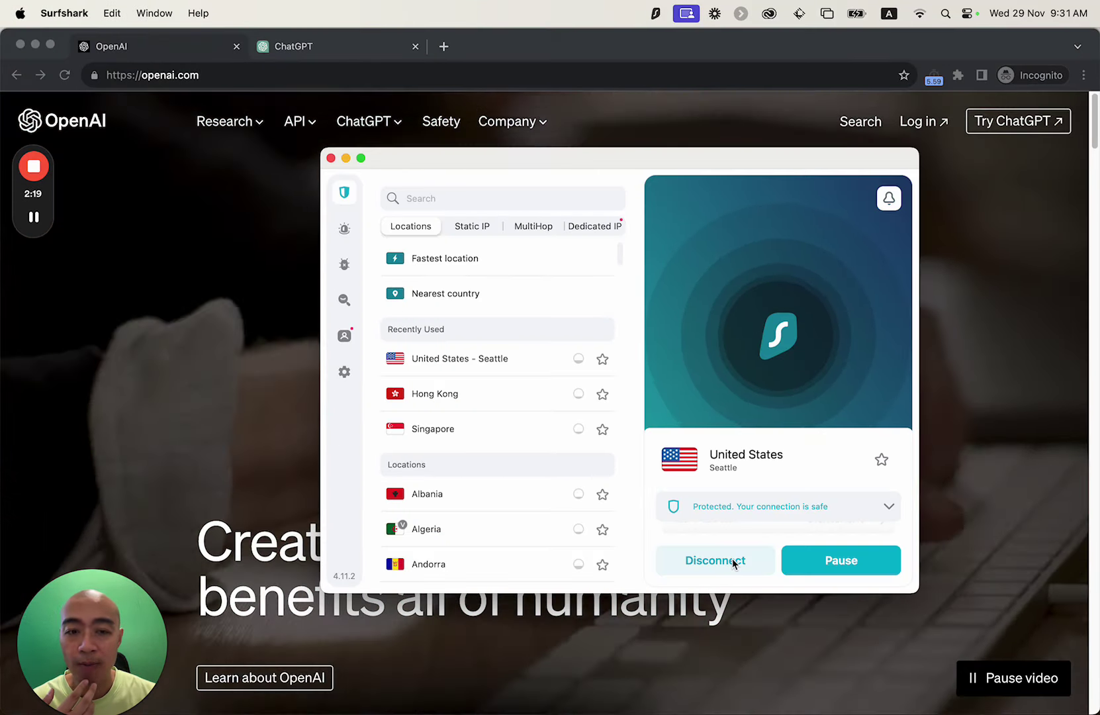
{"action": "left_click", "coordinate": [733, 558]}
{"action": "left_click", "coordinate": [988, 238]}
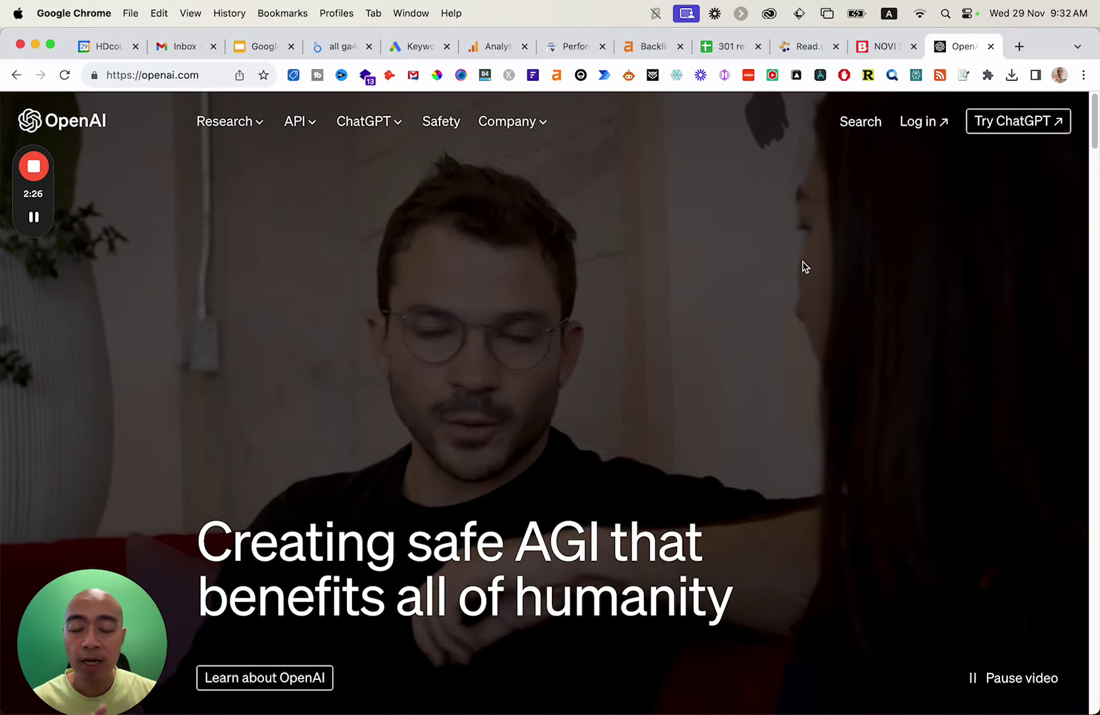
Step: Switch to the Opera browser and open its settings page
{"action": "mouse_move", "coordinate": [441, 672]}
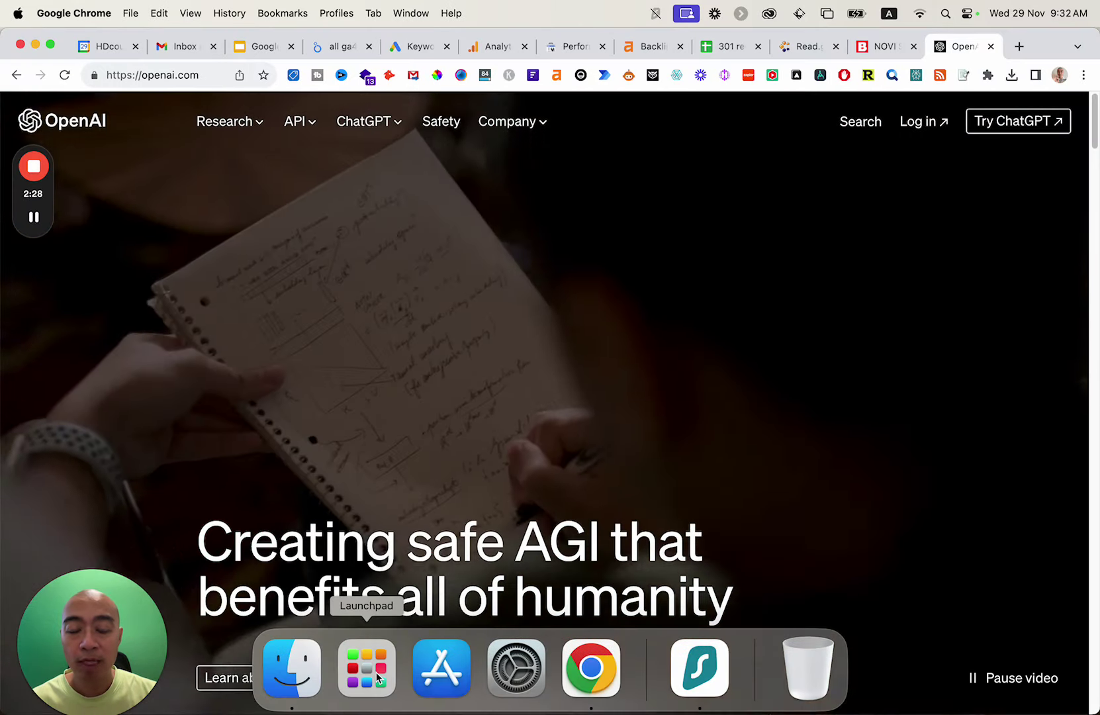
{"action": "left_click", "coordinate": [375, 672]}
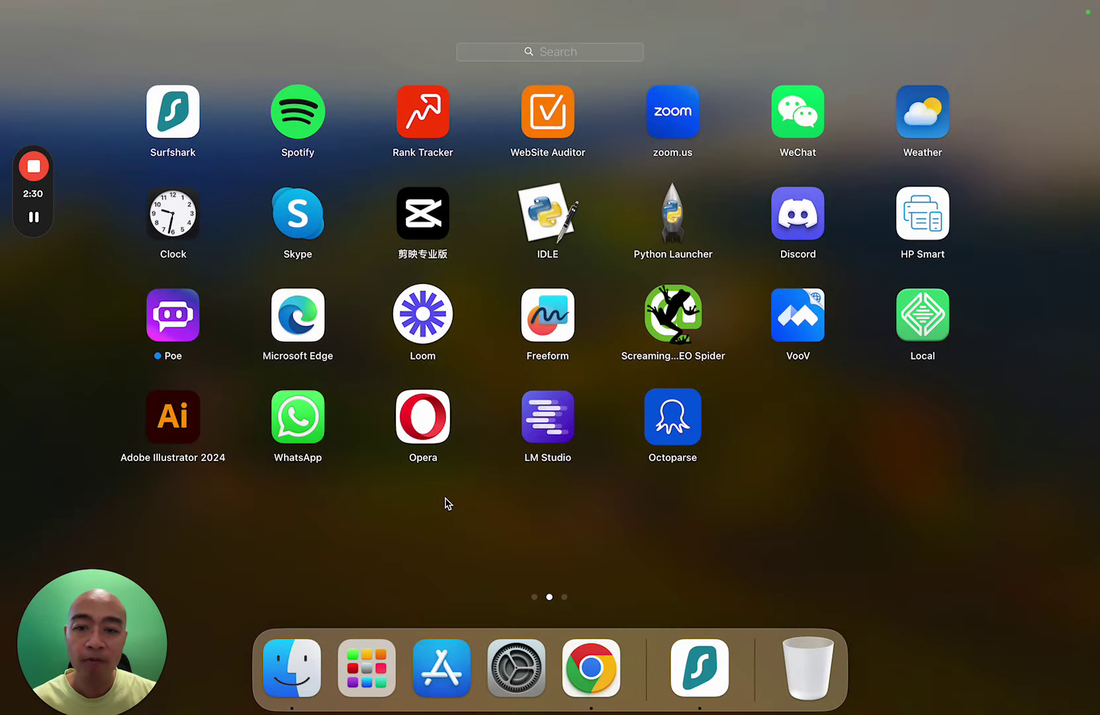
{"action": "left_click", "coordinate": [423, 417]}
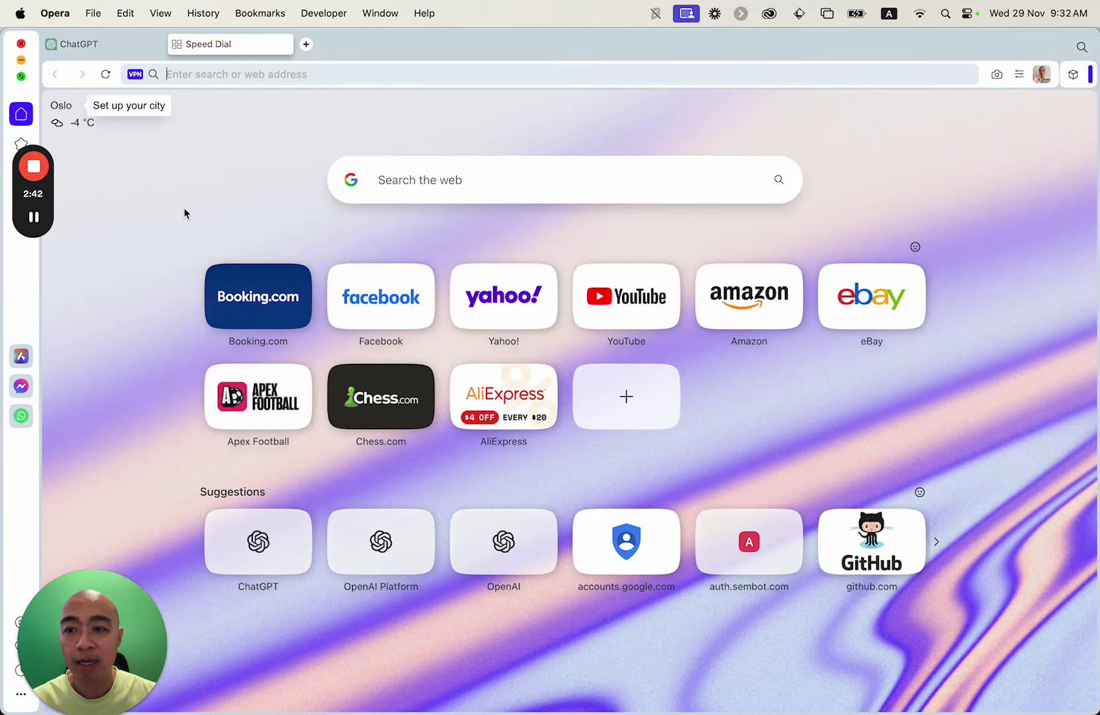
{"action": "left_click", "coordinate": [62, 12]}
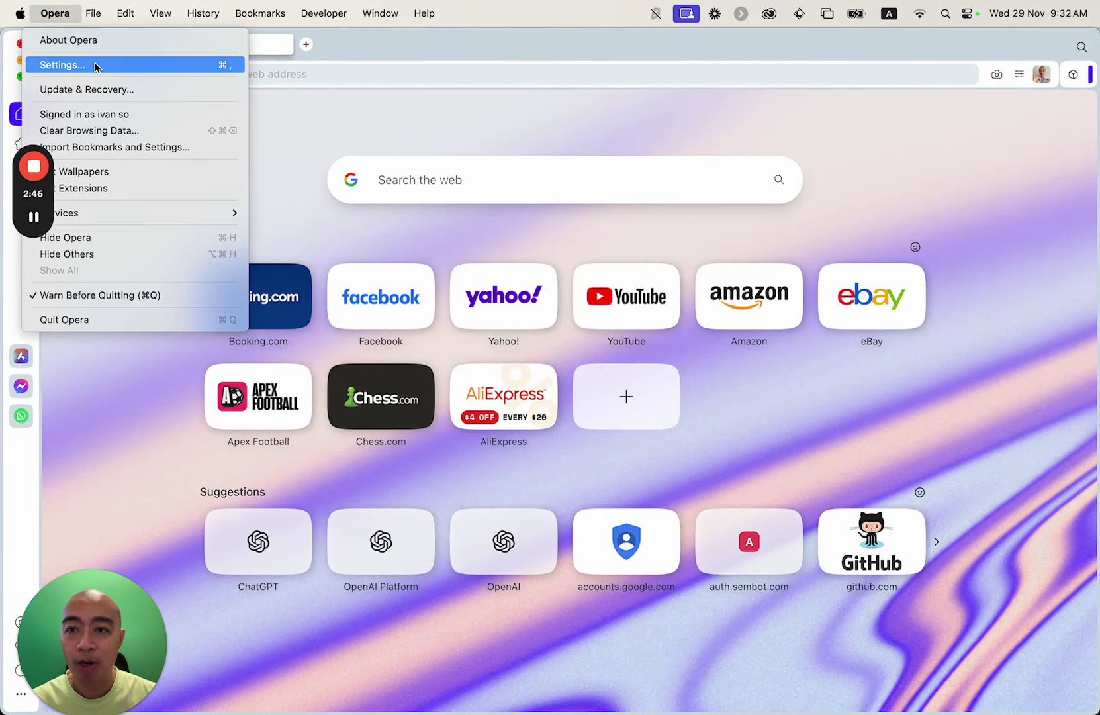
{"action": "left_click", "coordinate": [62, 65]}
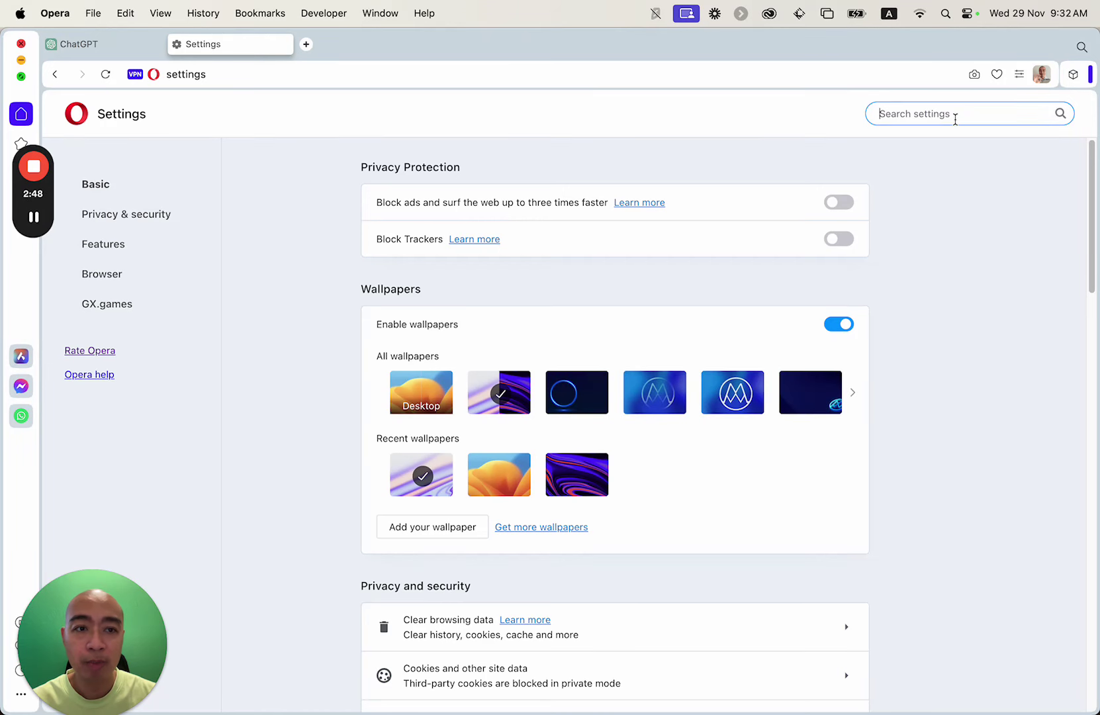
Step: Search the browser settings for "vpn" and switch the Enable VPN option off and back on
{"action": "type", "text": "vpn"}
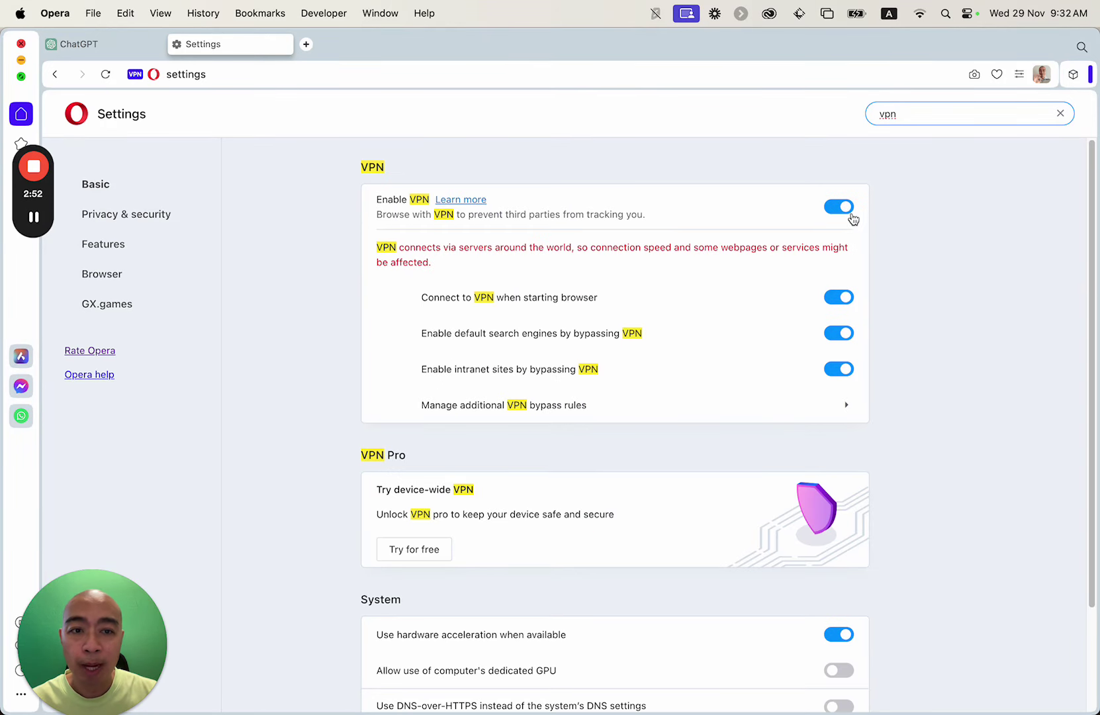
{"action": "left_click", "coordinate": [842, 209]}
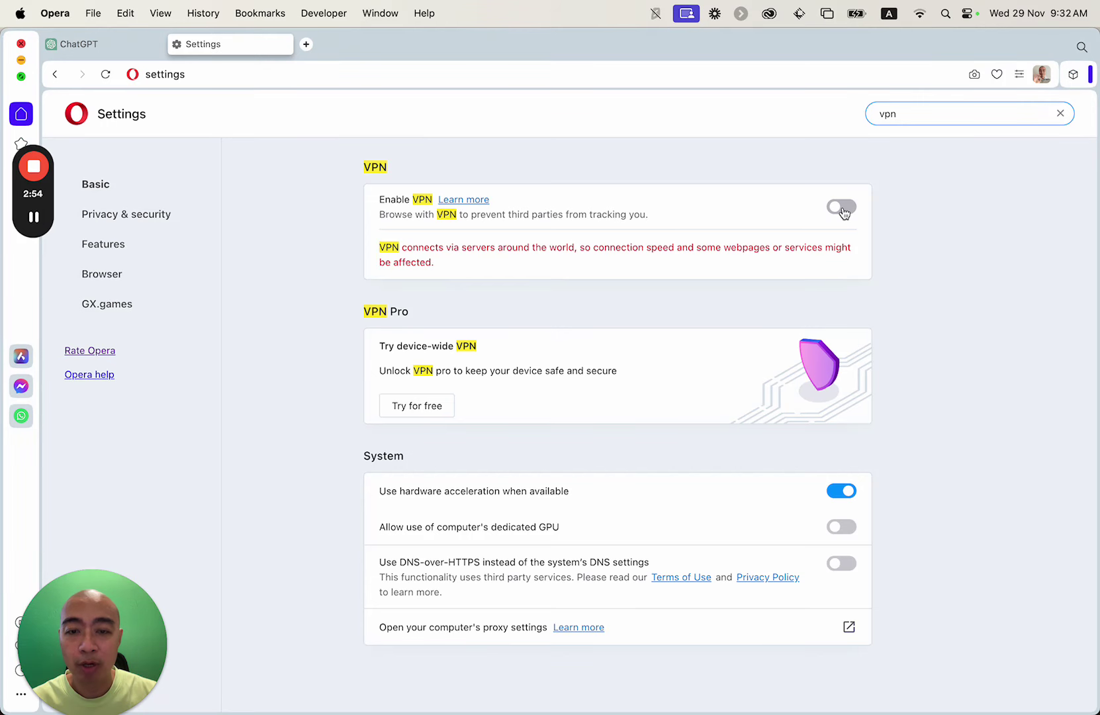
{"action": "left_click", "coordinate": [842, 208]}
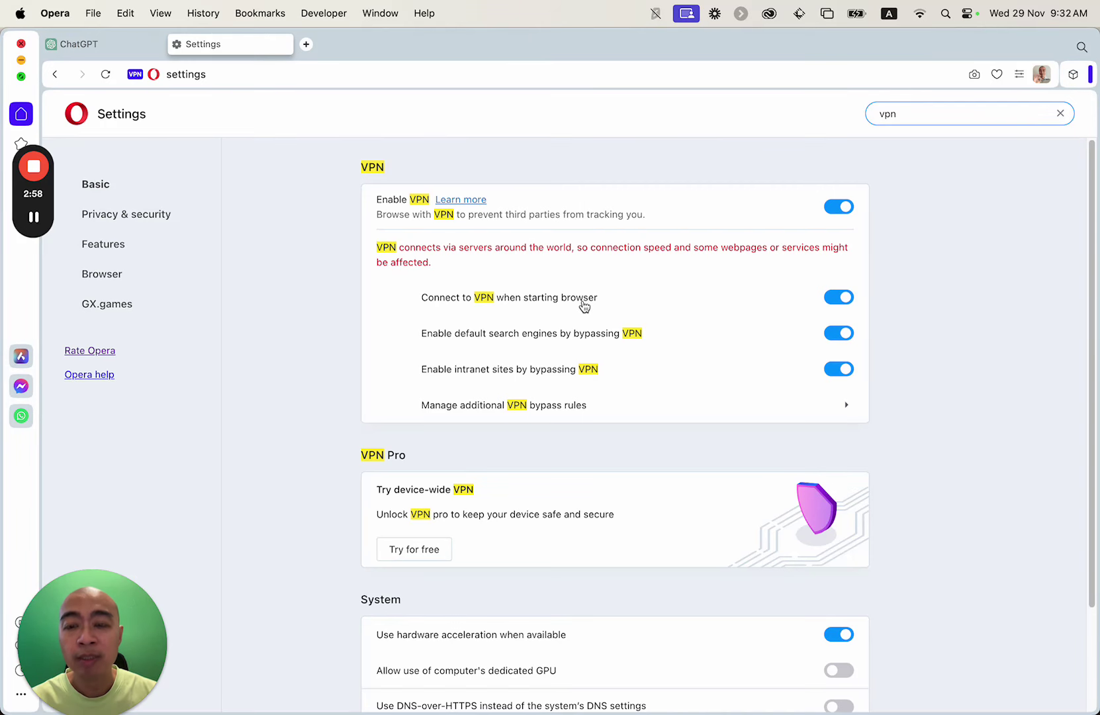
Step: View the open ChatGPT page, revisit the VPN settings, and return to ChatGPT
{"action": "left_click", "coordinate": [154, 44]}
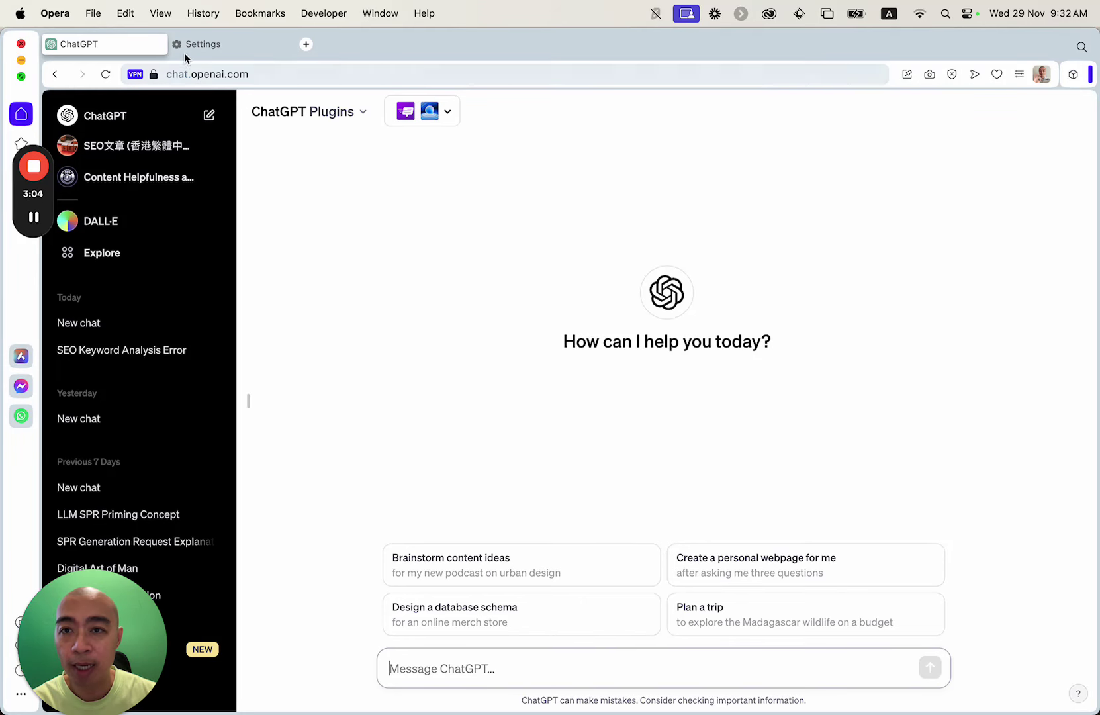
{"action": "left_click", "coordinate": [218, 46]}
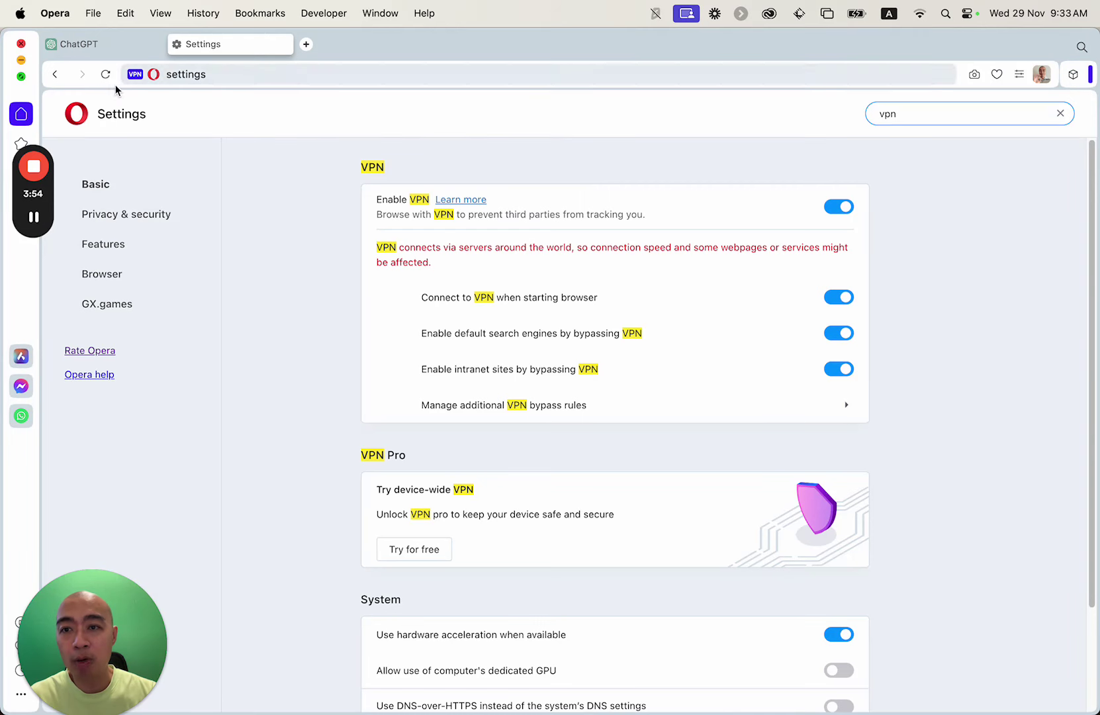
{"action": "left_click", "coordinate": [111, 53]}
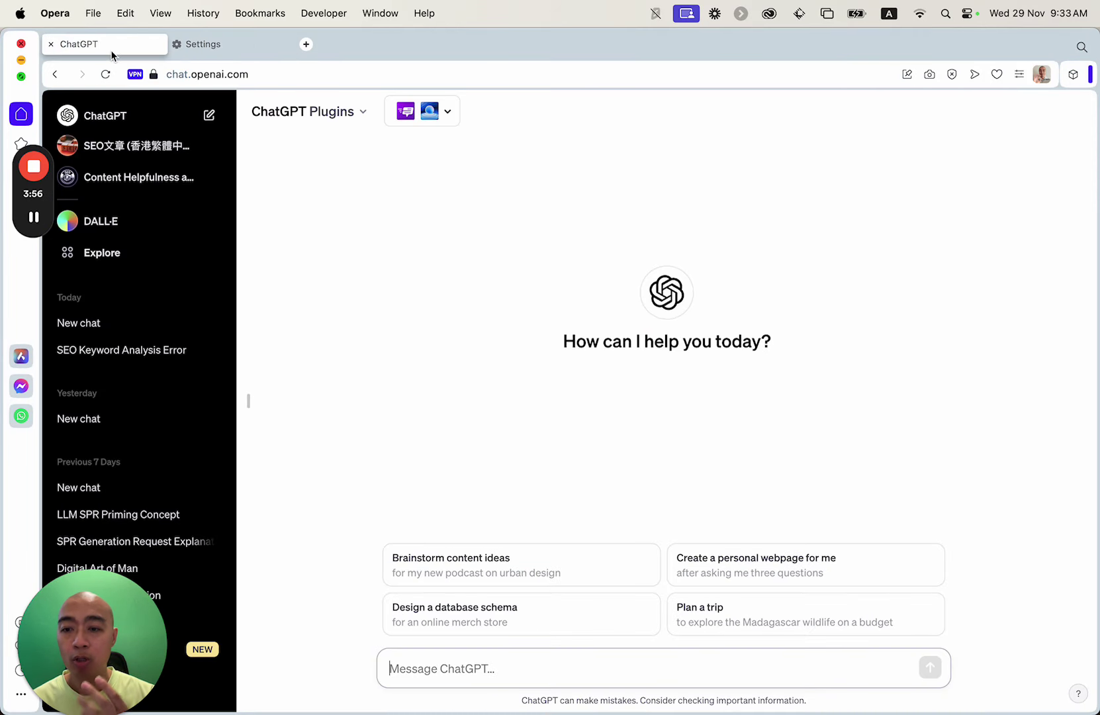